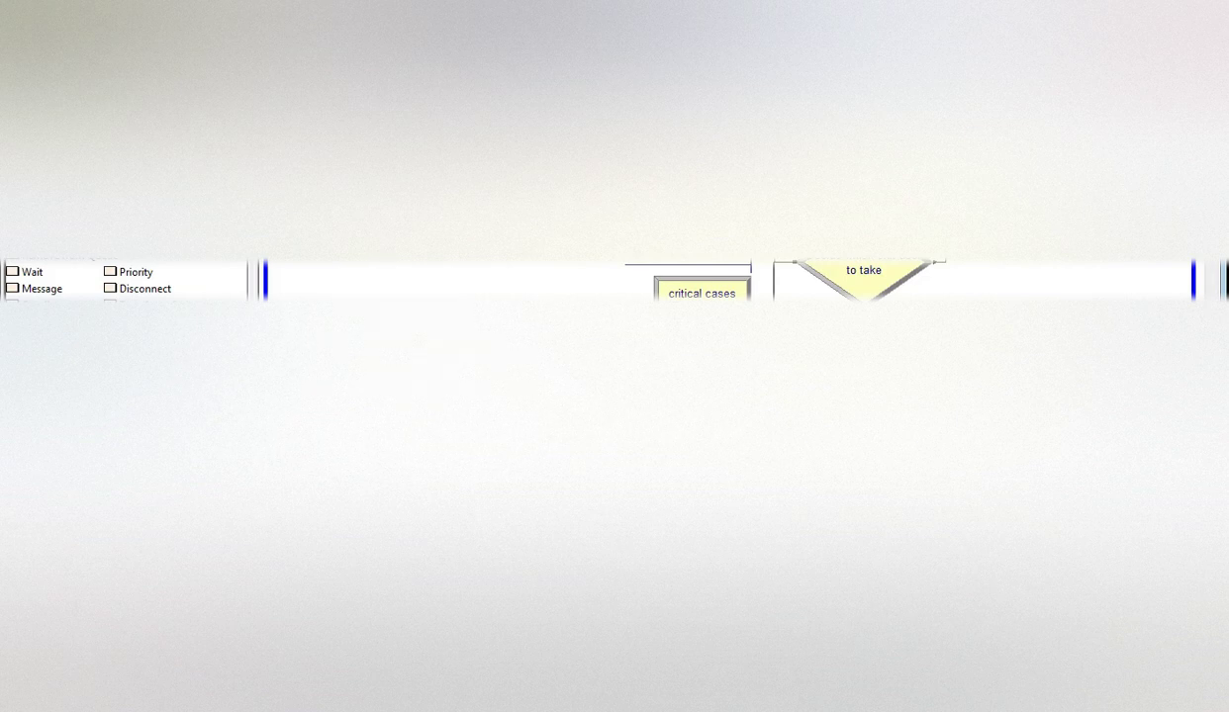
# Step: Rename the normal cases entrance module to "patients Entrance"
pyautogui.doubleClick(364, 288)
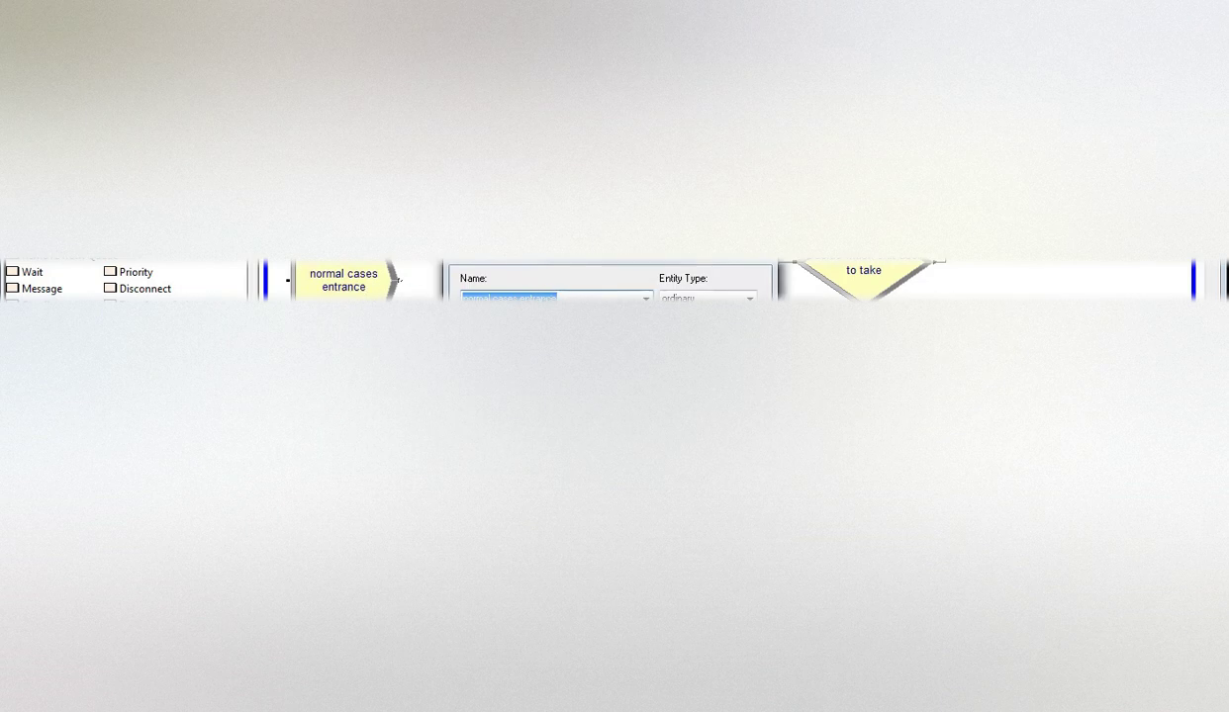
pyautogui.write('Entranc')
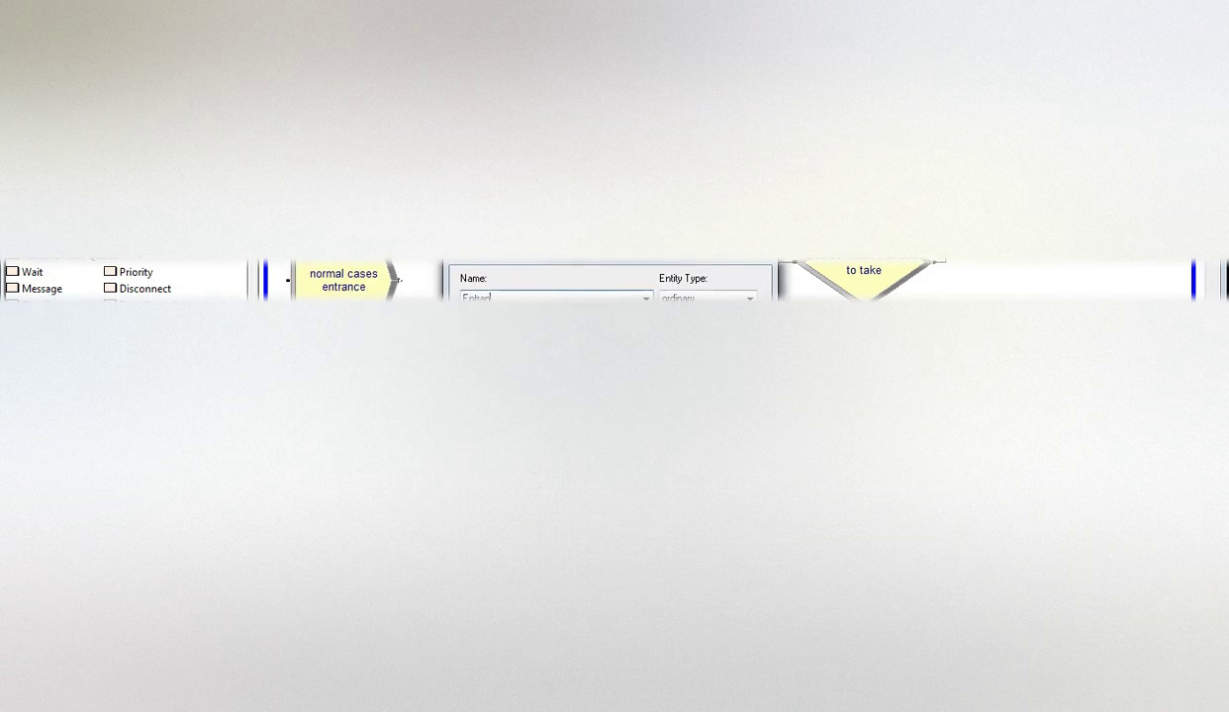
pyautogui.press('BackSpace')
pyautogui.press('BackSpace')
pyautogui.press('BackSpace')
pyautogui.press('BackSpace')
pyautogui.press('BackSpace')
pyautogui.press('BackSpace')
pyautogui.press('BackSpace')
pyautogui.write('patients Entrance')
pyautogui.press('Tab')
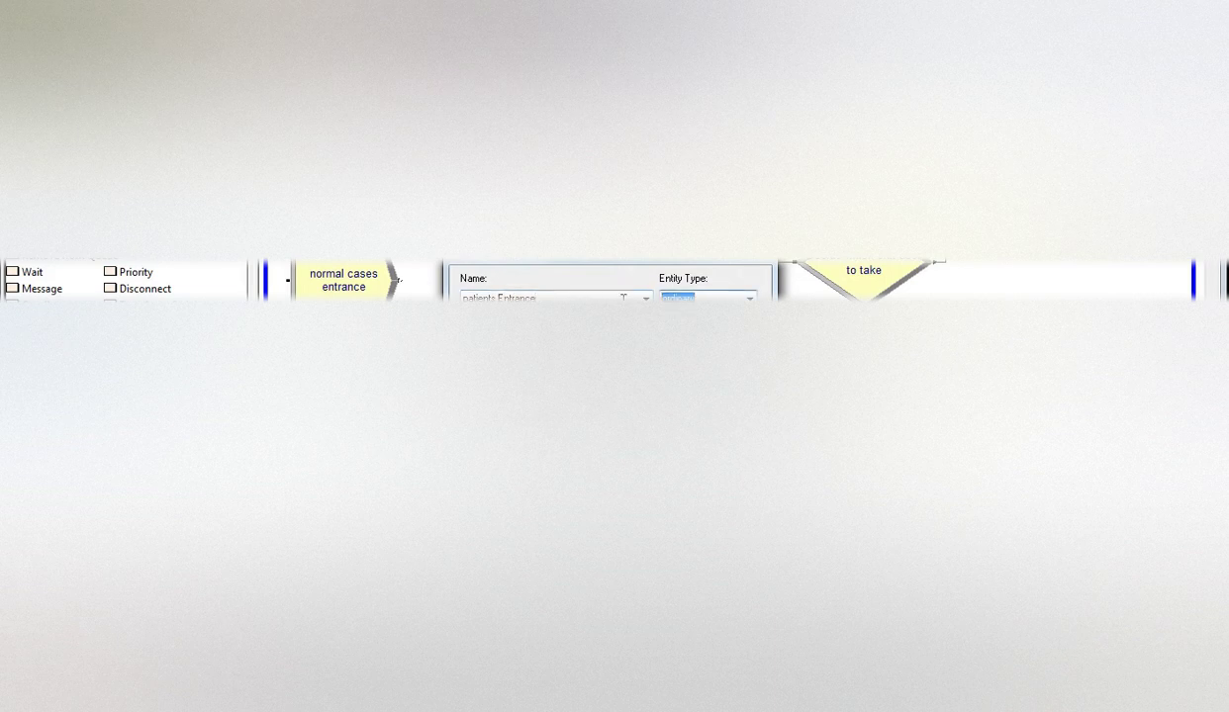
pyautogui.press('Return')
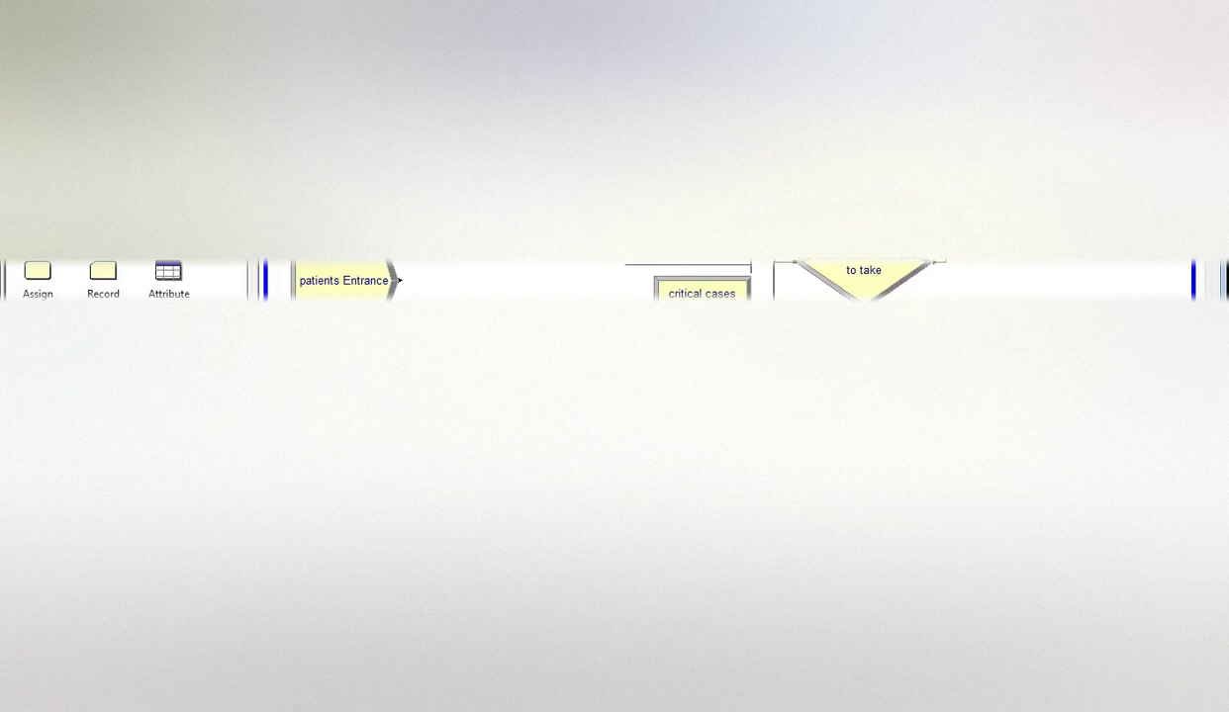
# Step: Shift the patients Entrance module slightly to the left in the flowchart
pyautogui.doubleClick(373, 296)
pyautogui.click(756, 251)
pyautogui.moveTo(342, 273); pyautogui.dragTo(323, 277)
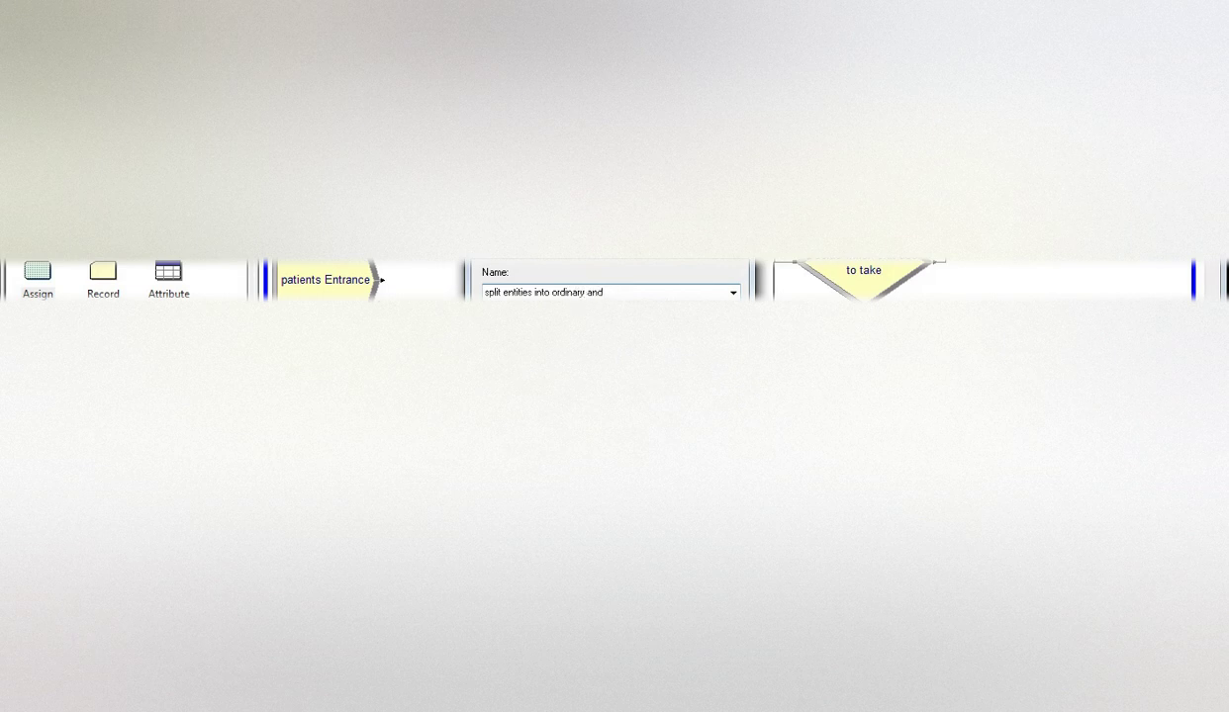
# Step: Name the new Assign module "split entities into ordinary and critical cases" and start adding an assignment to it
pyautogui.write('critical cases')
pyautogui.press('BackSpace')
pyautogui.press('BackSpace')
pyautogui.press('BackSpace')
pyautogui.write('ses')
pyautogui.hotkey('alt', 'a')
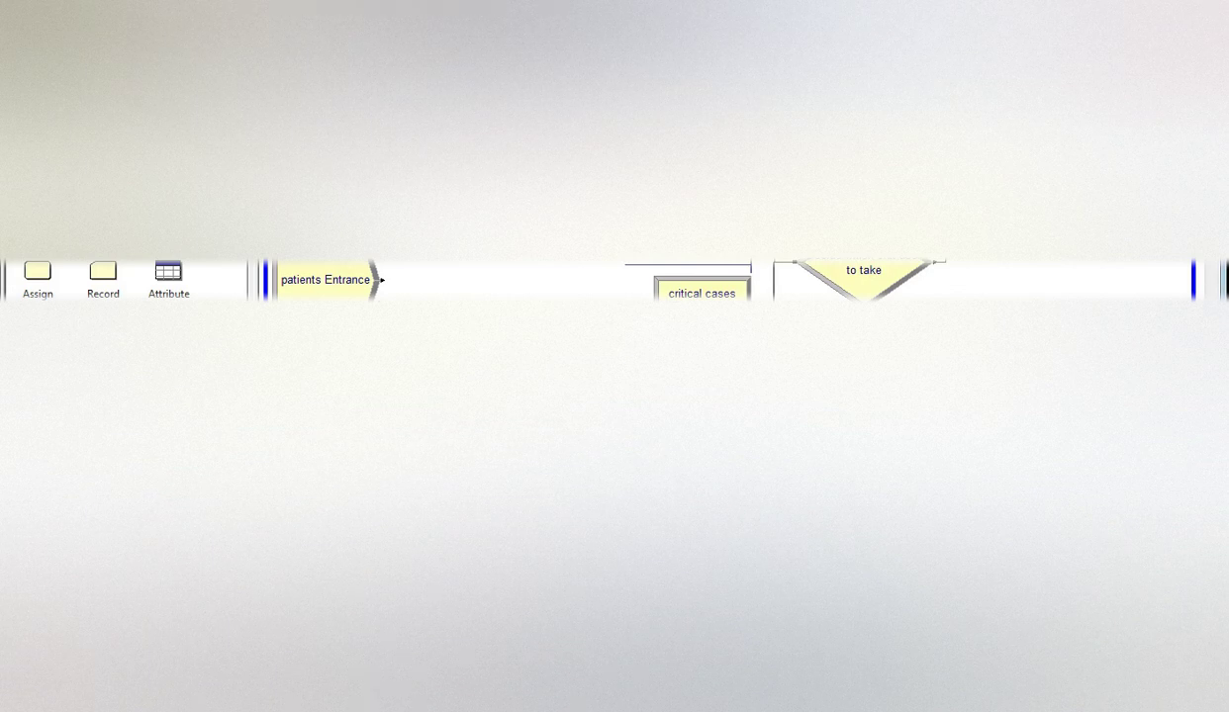
# Step: Add a Decide module between patients Entrance and critical cases, and set its type to 2-way by Condition
pyautogui.click(701, 295)
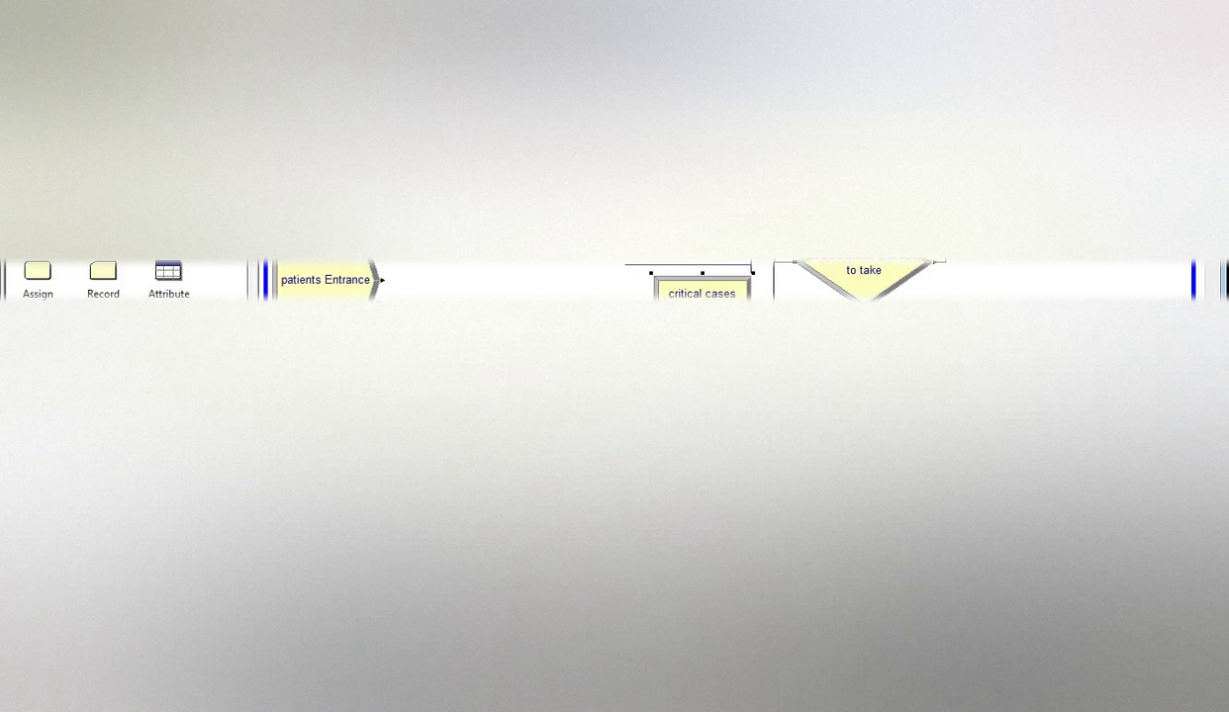
pyautogui.click(768, 327)
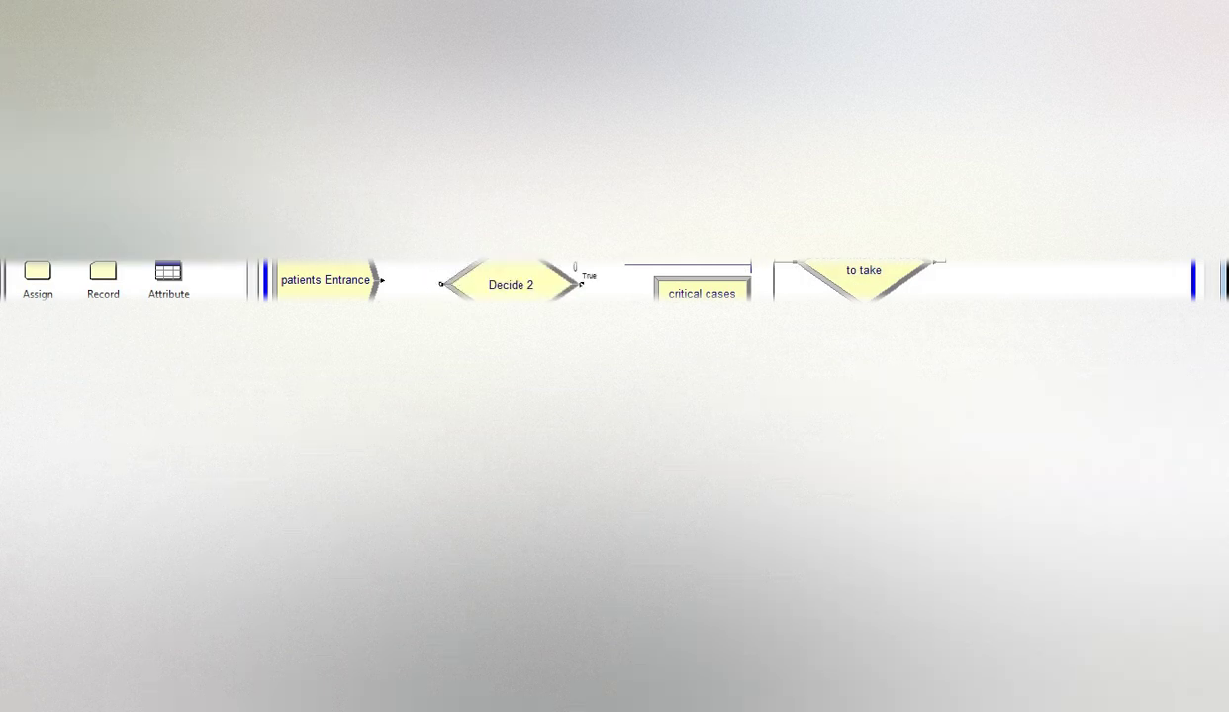
pyautogui.doubleClick(445, 287)
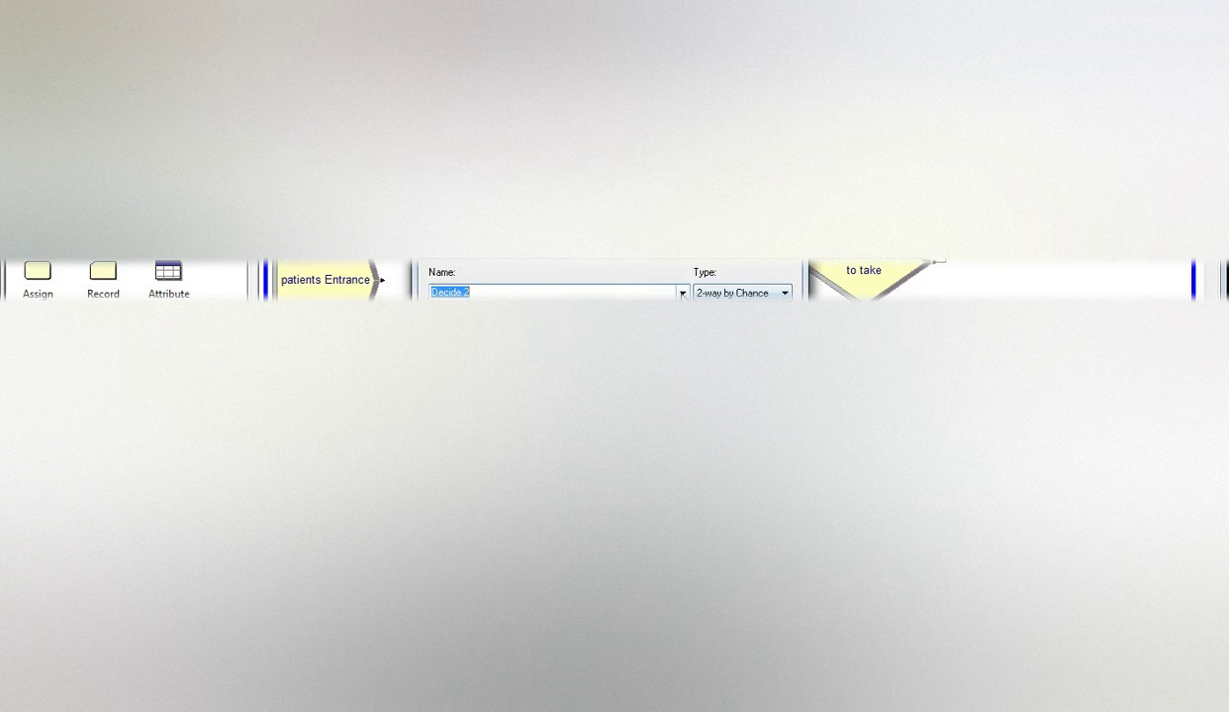
pyautogui.press('Tab')
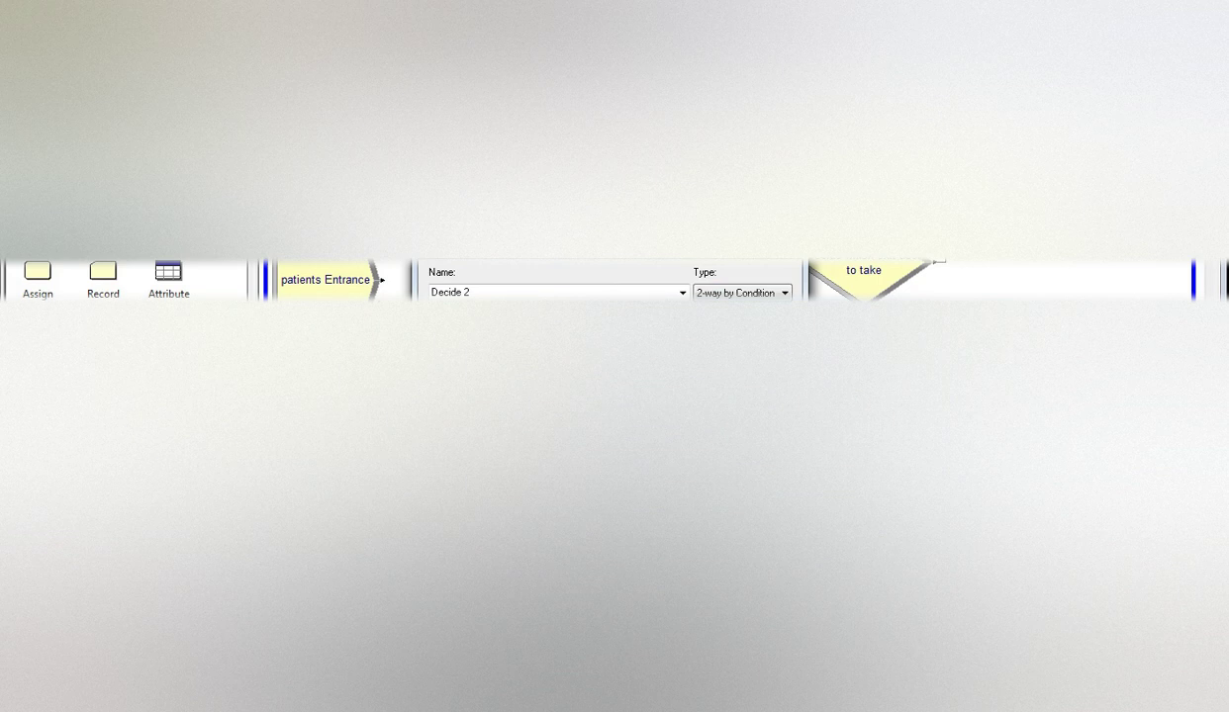
pyautogui.press('Return')
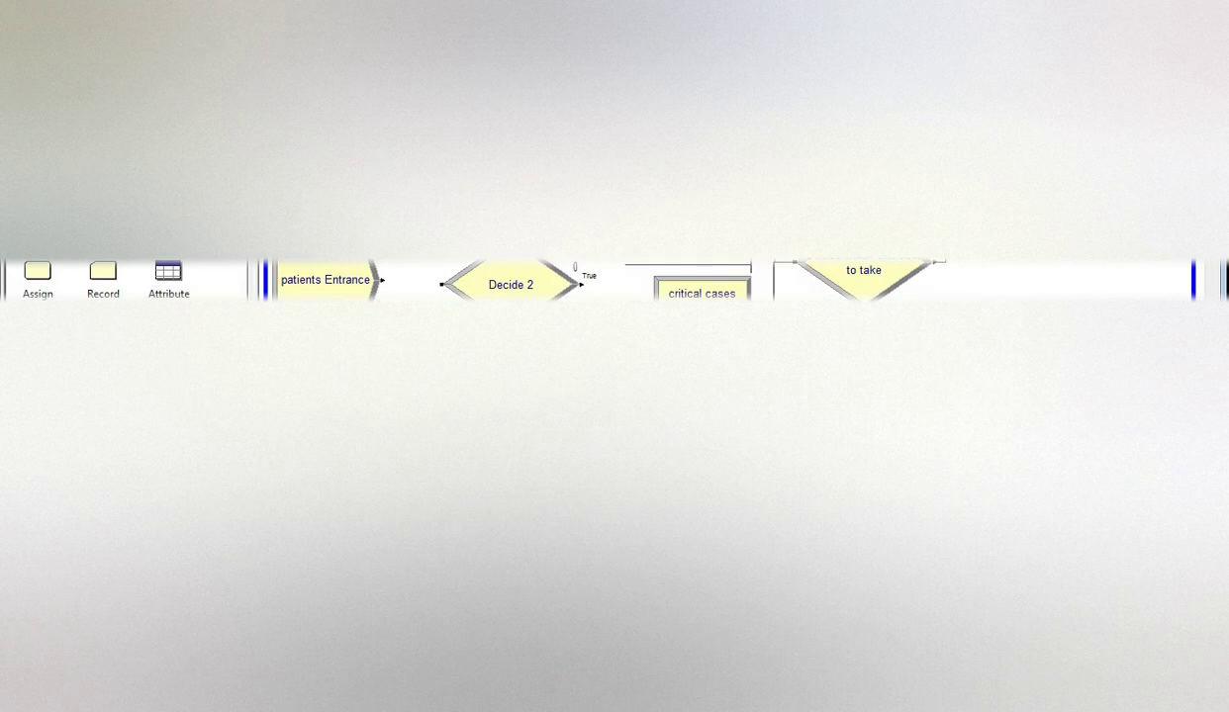
# Step: Draw a connector from the new Decide module's True exit and delete the "to take" module
pyautogui.click(581, 285)
pyautogui.press('Escape')
pyautogui.click(849, 272)
pyautogui.click(853, 277)
pyautogui.press('Delete')
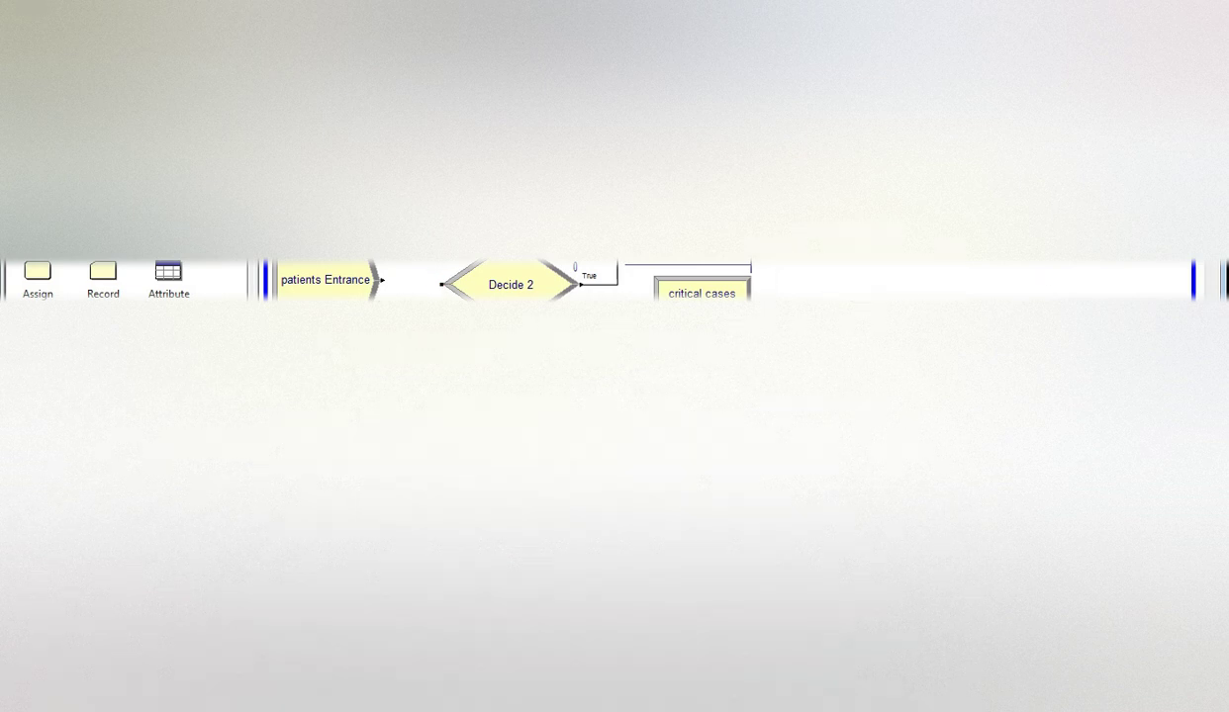
# Step: Connect the flow into the Decide module's entry and rename the module "Decide on condition"
pyautogui.click(441, 285)
pyautogui.doubleClick(497, 286)
pyautogui.moveTo(463, 293); pyautogui.dragTo(471, 294)
pyautogui.write('onc and')
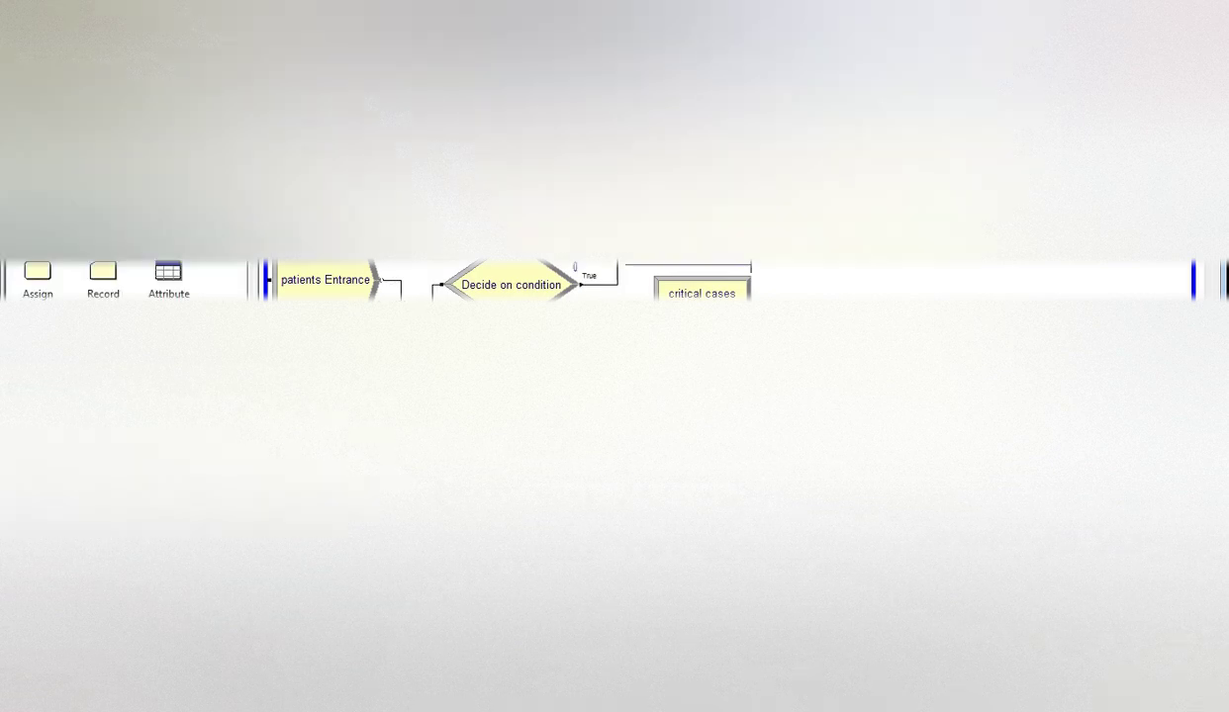
# Step: Rearrange the flowchart by moving patients Entrance and the splitting Assign module up, and the Decide module down beneath them
pyautogui.moveTo(326, 280); pyautogui.dragTo(333, 203)
pyautogui.moveTo(370, 342); pyautogui.dragTo(341, 262)
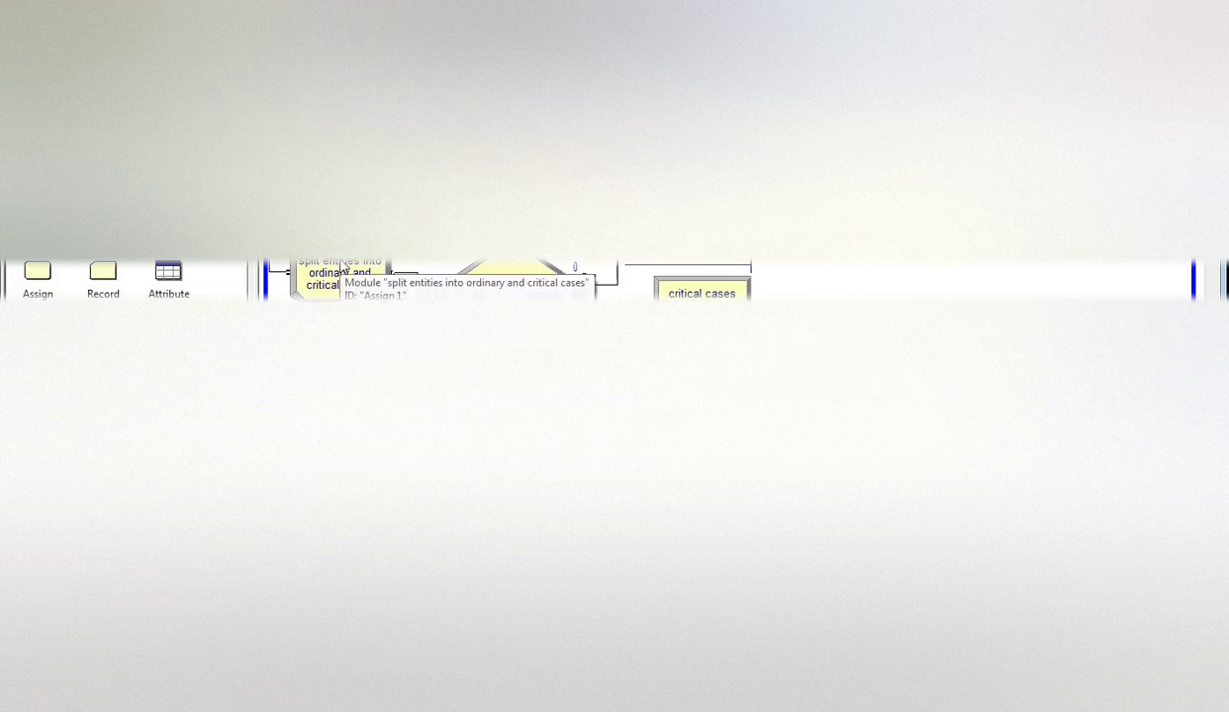
pyautogui.moveTo(510, 281); pyautogui.dragTo(348, 389)
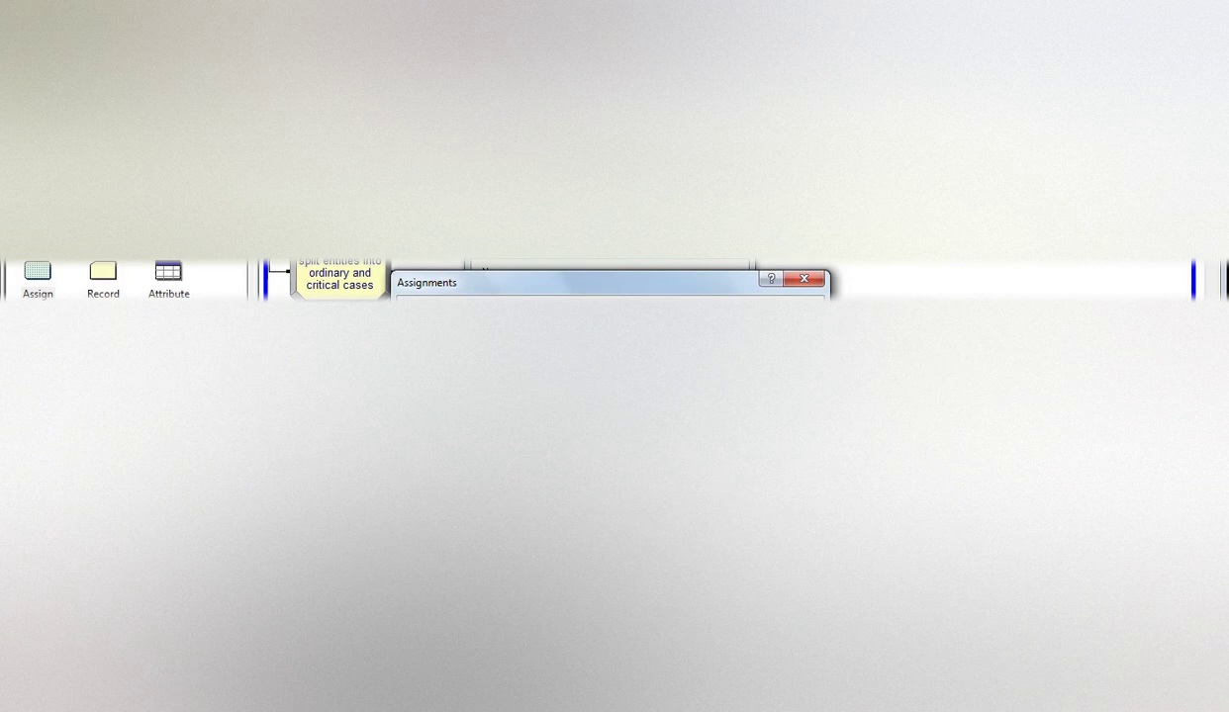
# Step: Name the new Assign module before critical cases "Assign critical case entity picture" and accept its assignment
pyautogui.click(631, 432)
pyautogui.click(557, 467)
pyautogui.rightClick(574, 193)
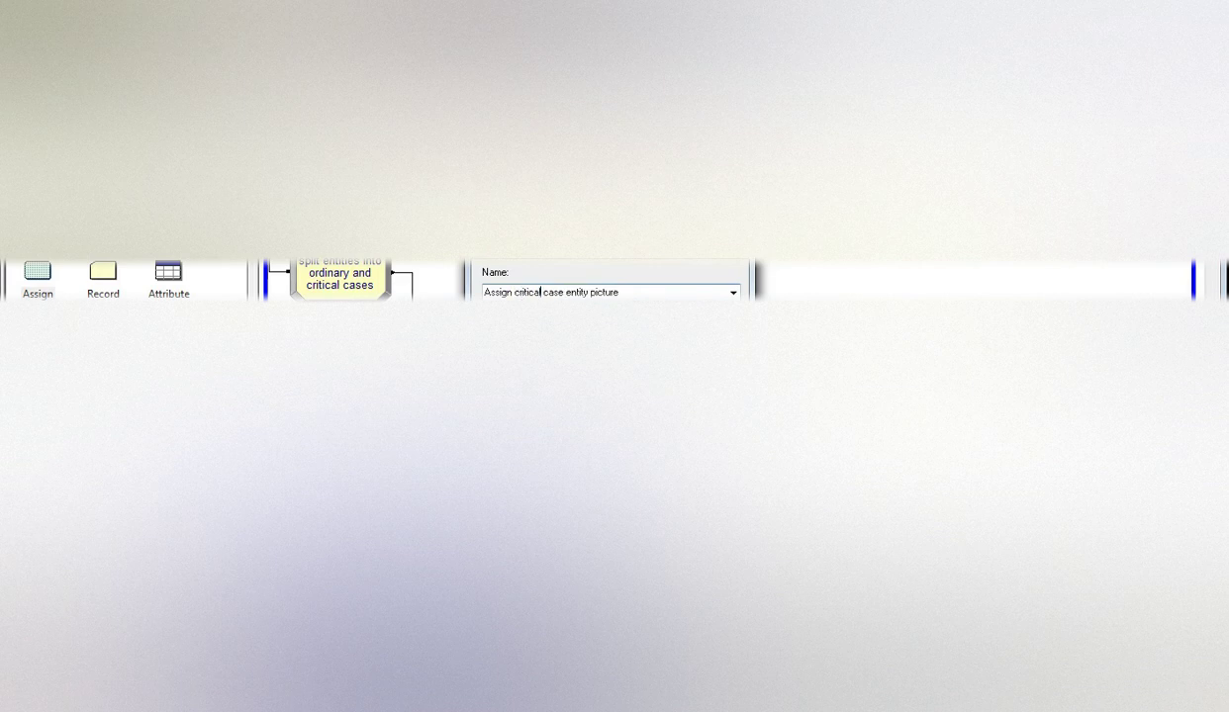
pyautogui.click(703, 362)
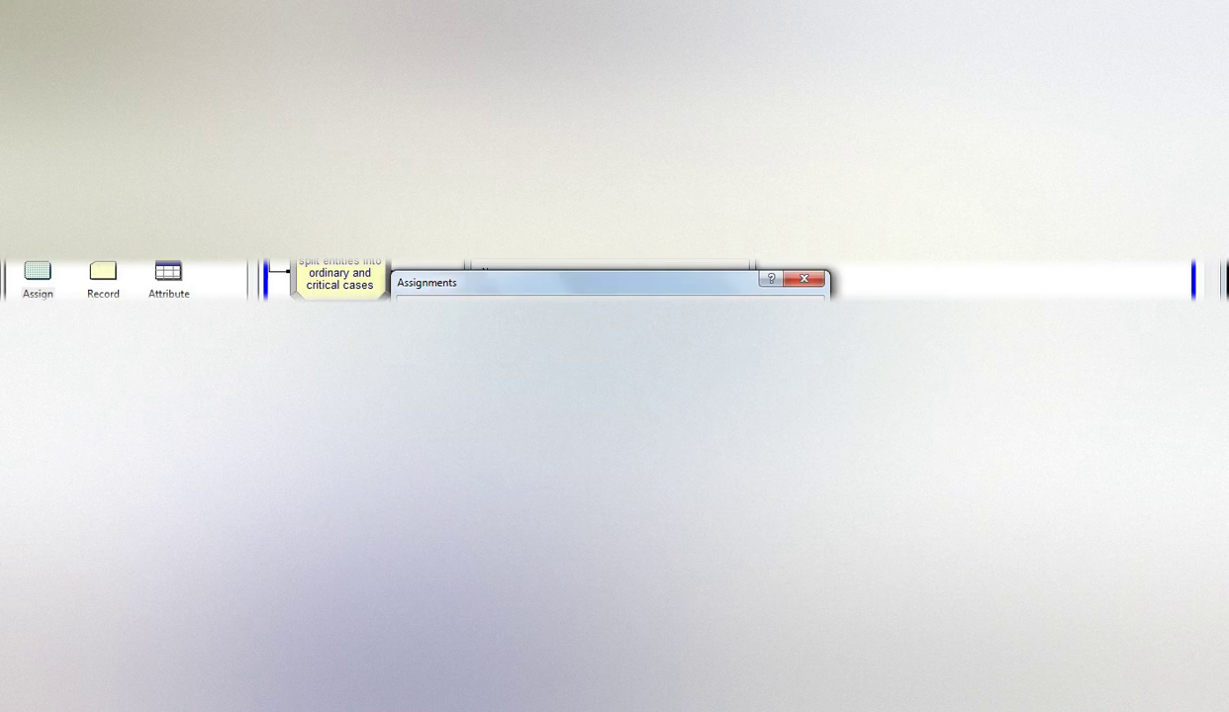
pyautogui.press('Return')
pyautogui.press('Return')
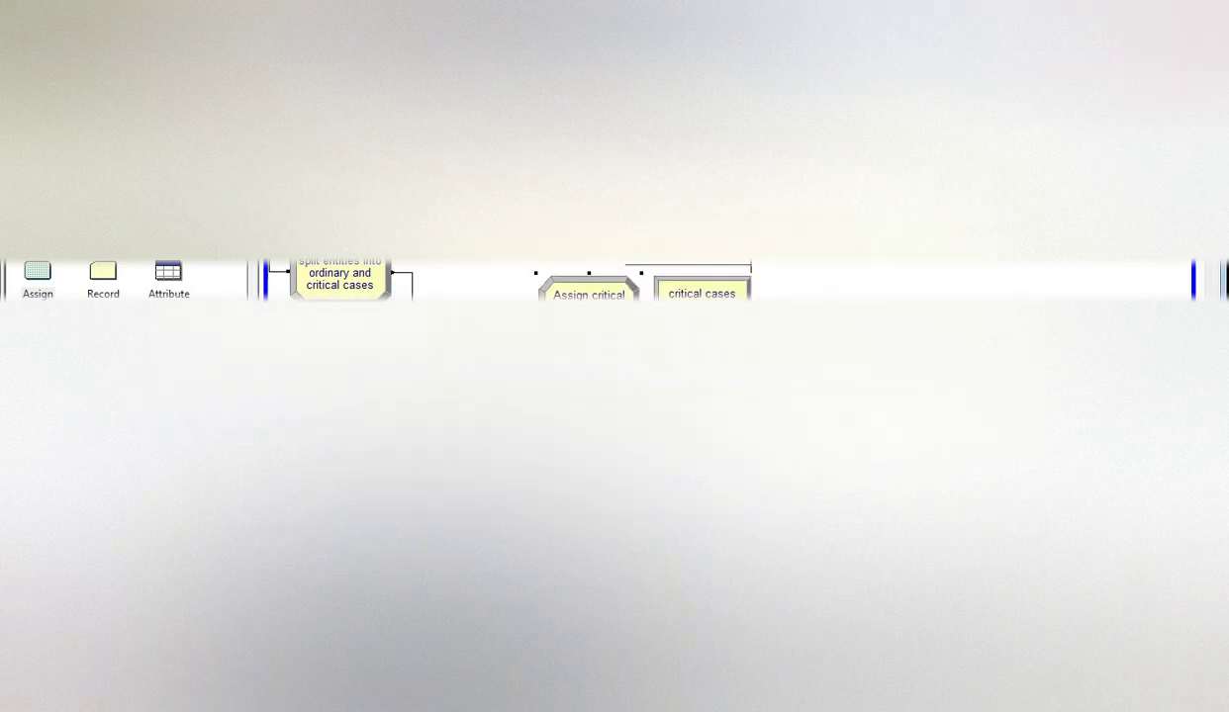